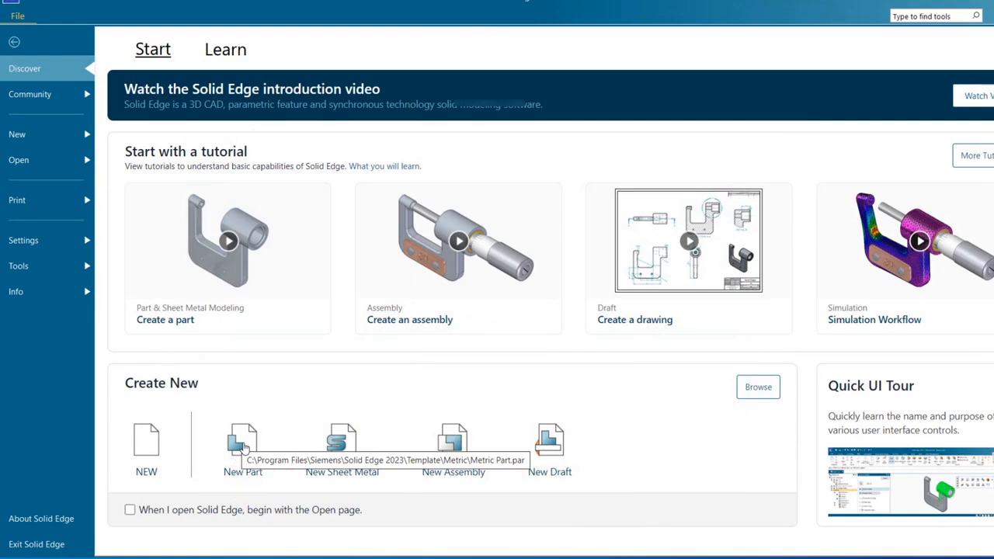
Step: Create a new metric part and hide its base reference planes, with Rectangle by Center ready for sketching
left_click(243, 448)
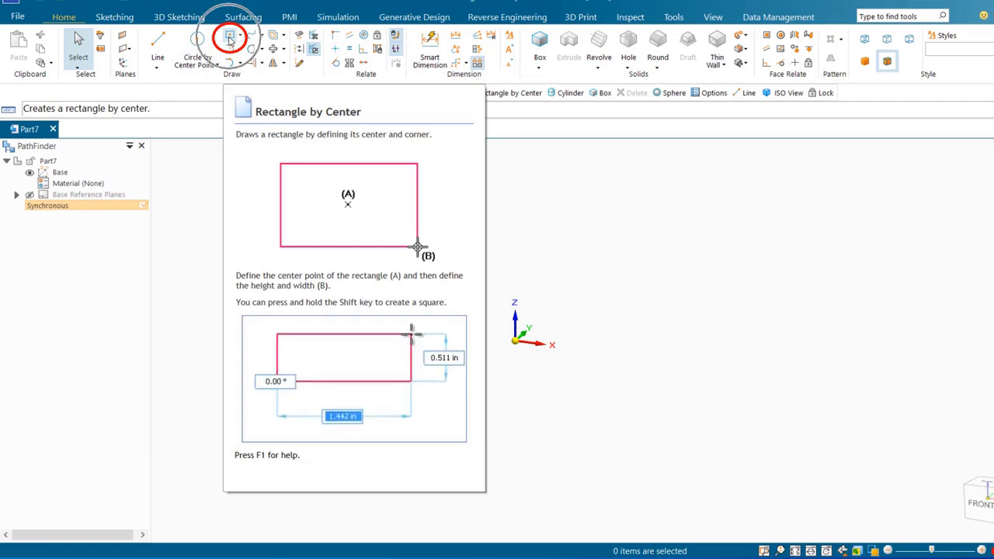
left_click(230, 39)
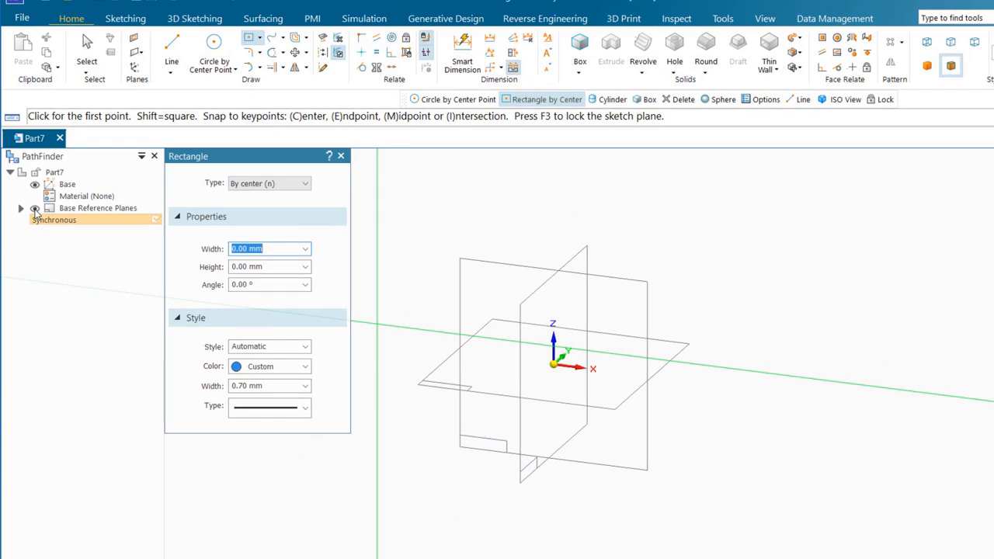
key("ctrl")
key("ctrl")
left_click(34, 209)
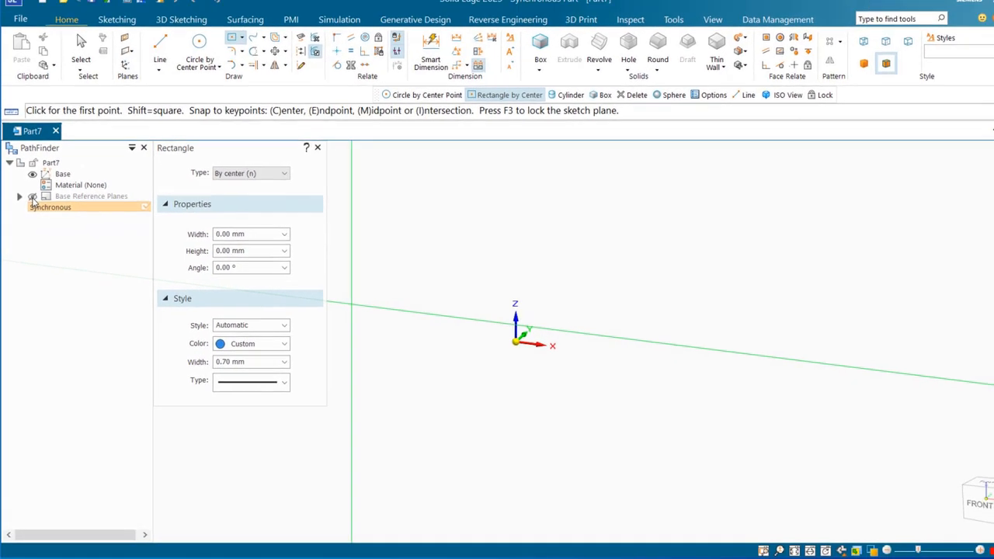
Step: Sketch two upright center rectangles side by side on the front plane, about 83 × 137 mm and about 95 × 150 mm
left_click(425, 314)
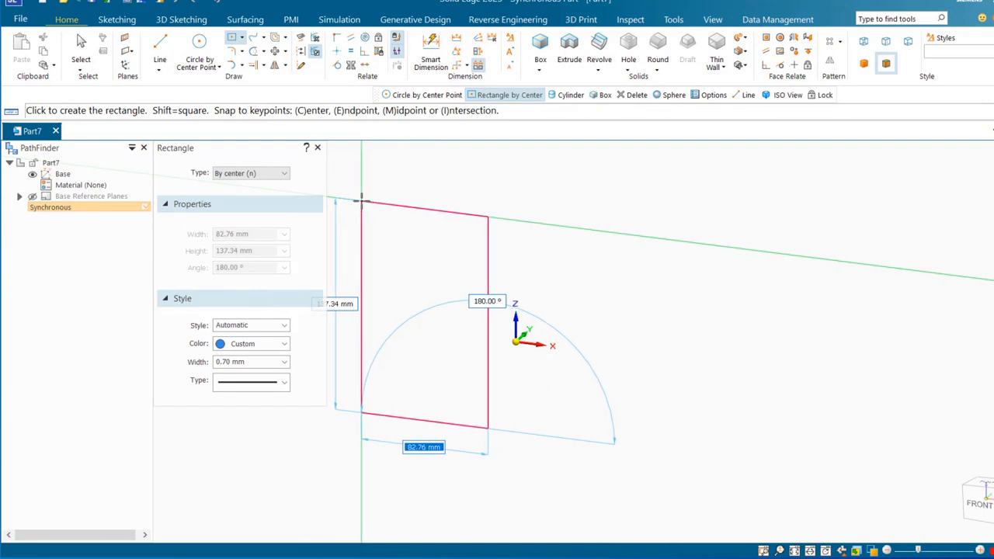
left_click(360, 200)
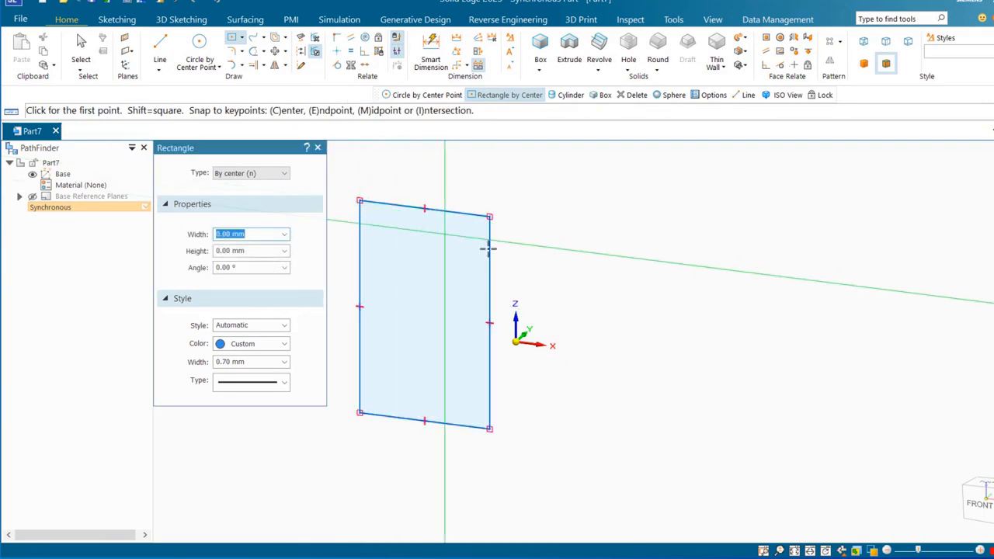
left_click(651, 343)
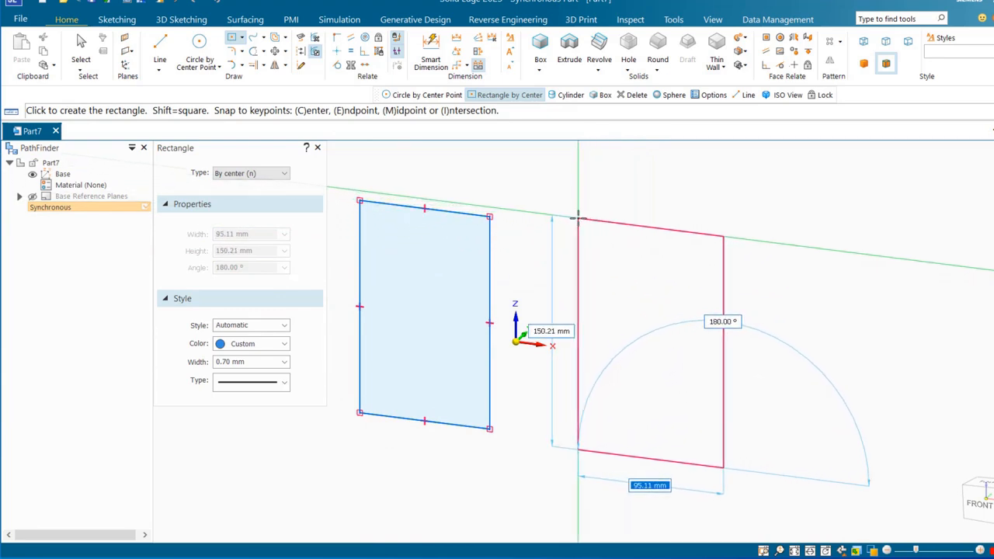
left_click(578, 220)
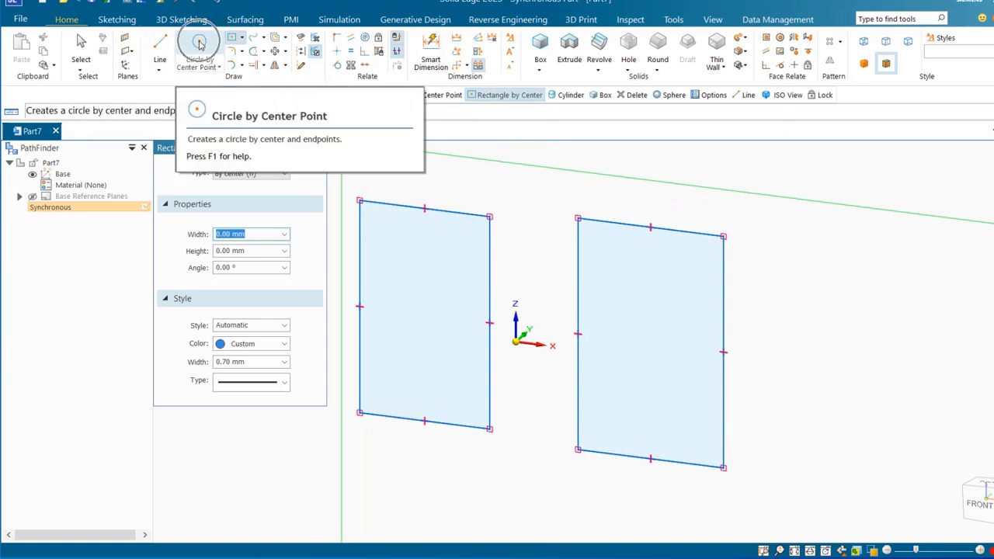
Step: Draw two vertically aligned circles inside the right rectangle, the upper one slightly larger than the lower one
left_click(199, 45)
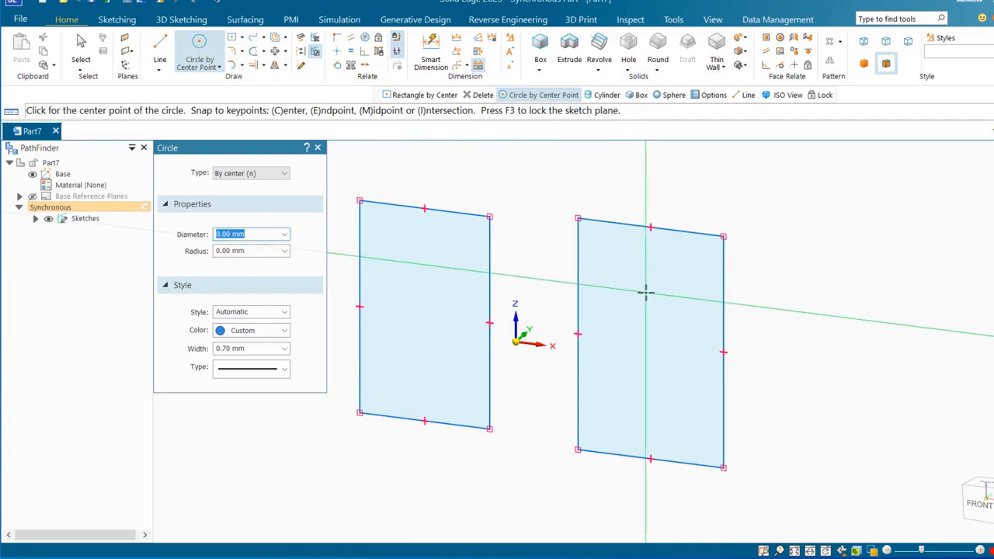
left_click(645, 292)
left_click(626, 248)
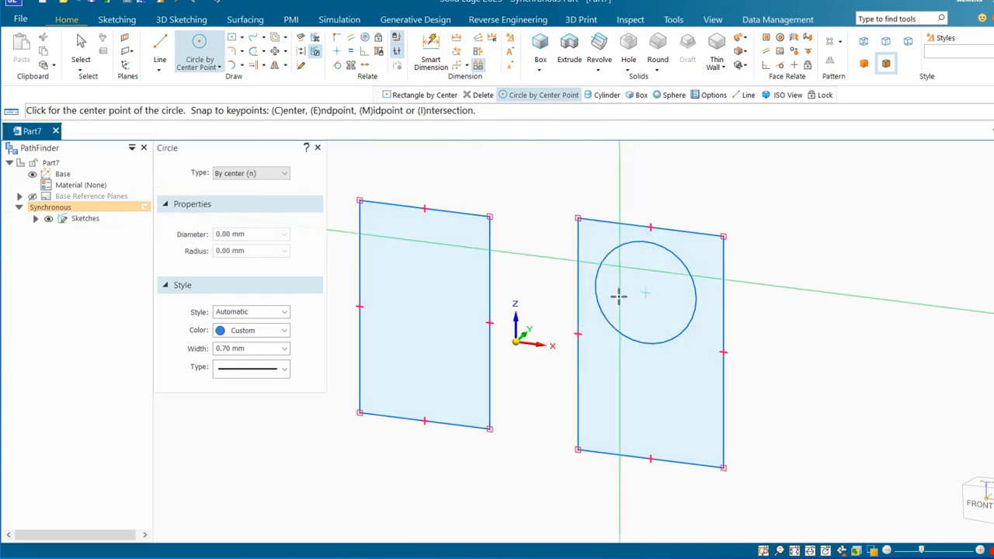
left_click(645, 400)
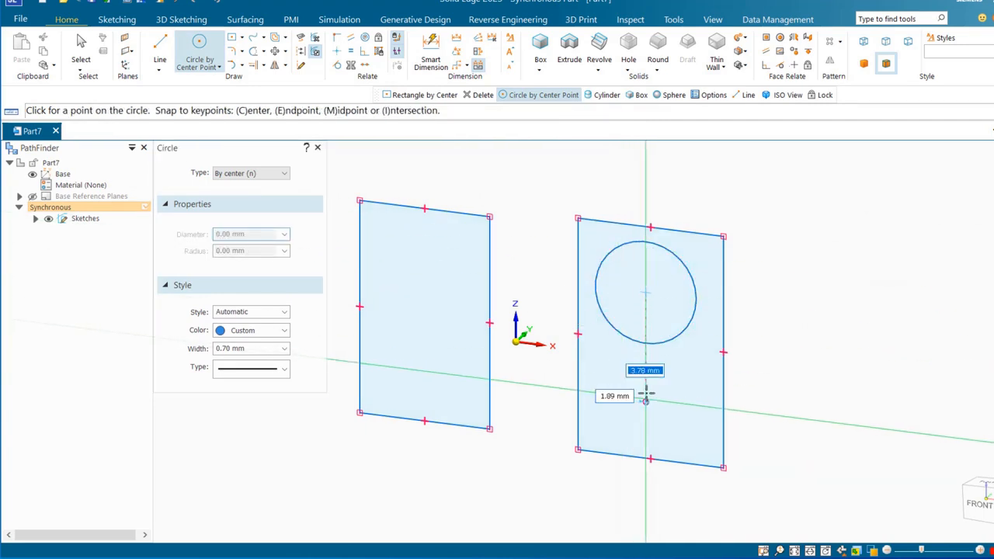
left_click(633, 357)
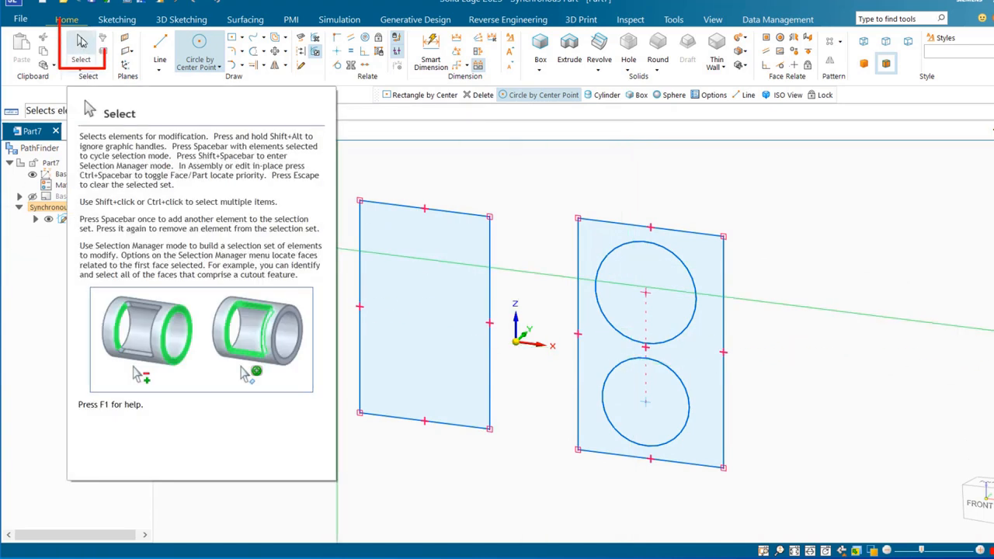
left_click(81, 45)
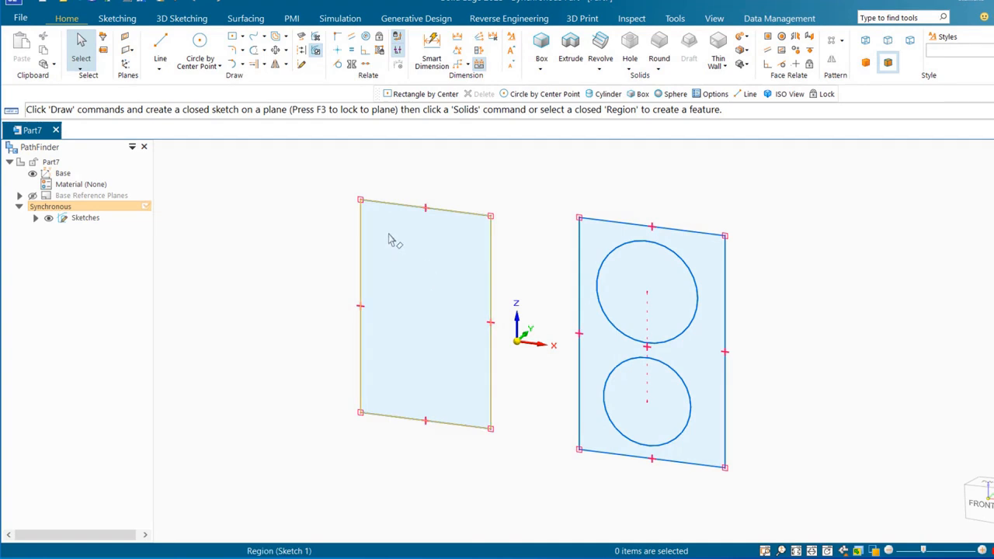
Step: Extrude the left rectangle backward about 60 mm into a solid block
left_click(437, 252)
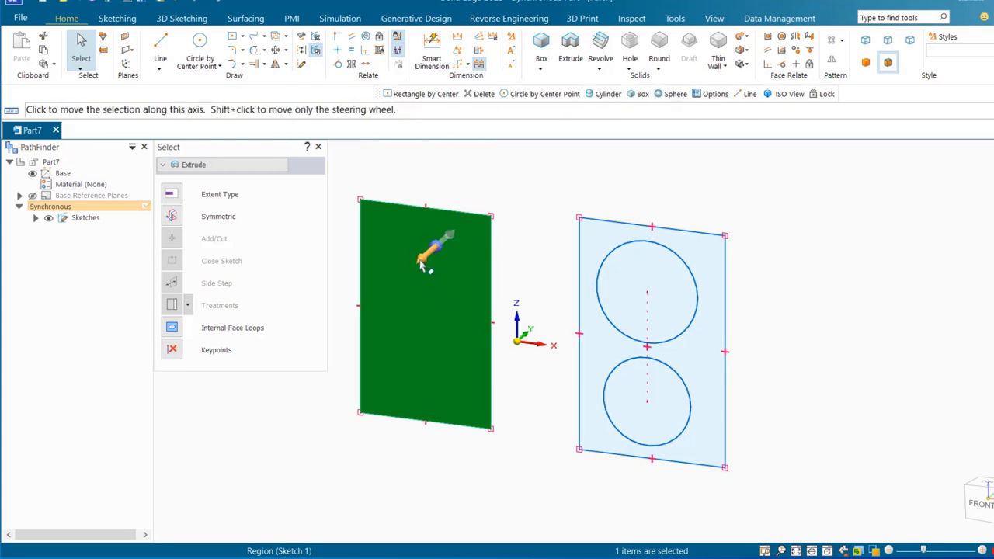
left_click(421, 265)
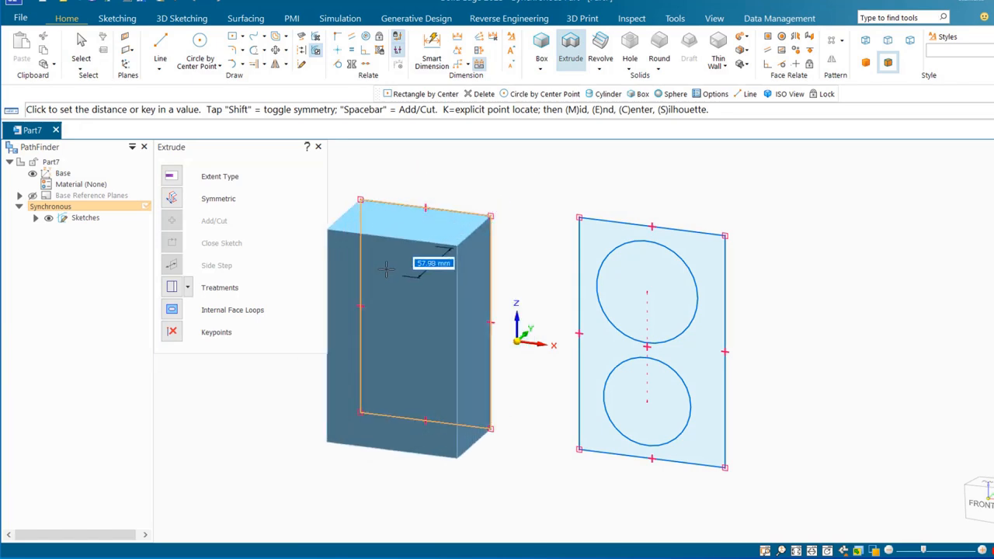
left_click(468, 211)
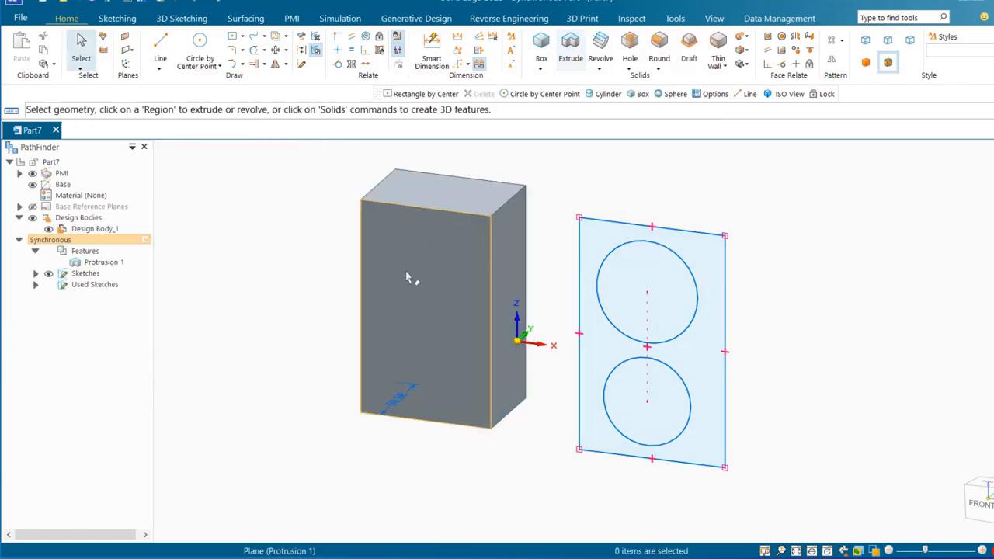
Step: Extrude the right rectangle's region around the two circles backward about 55 mm, leaving the circles as through holes
left_click(599, 242)
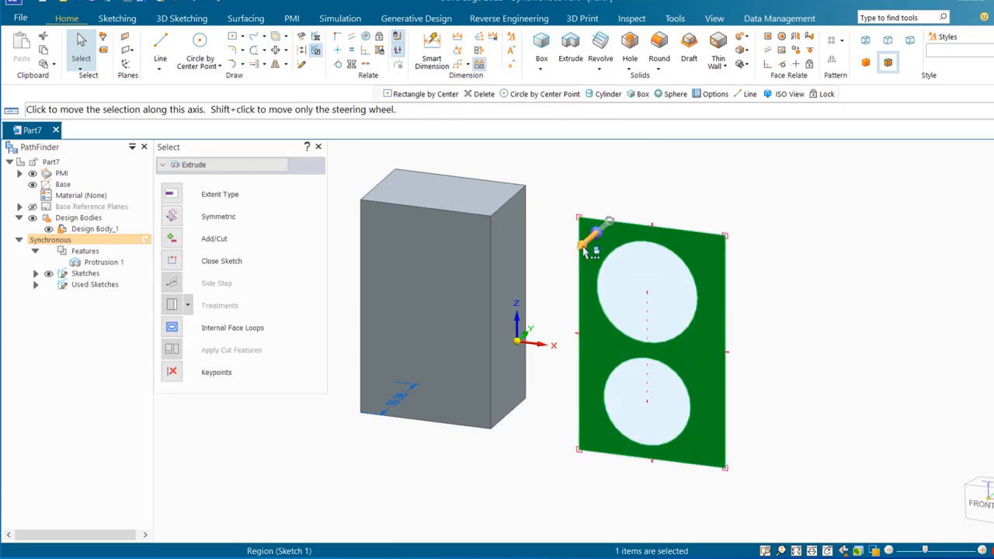
left_click(591, 237)
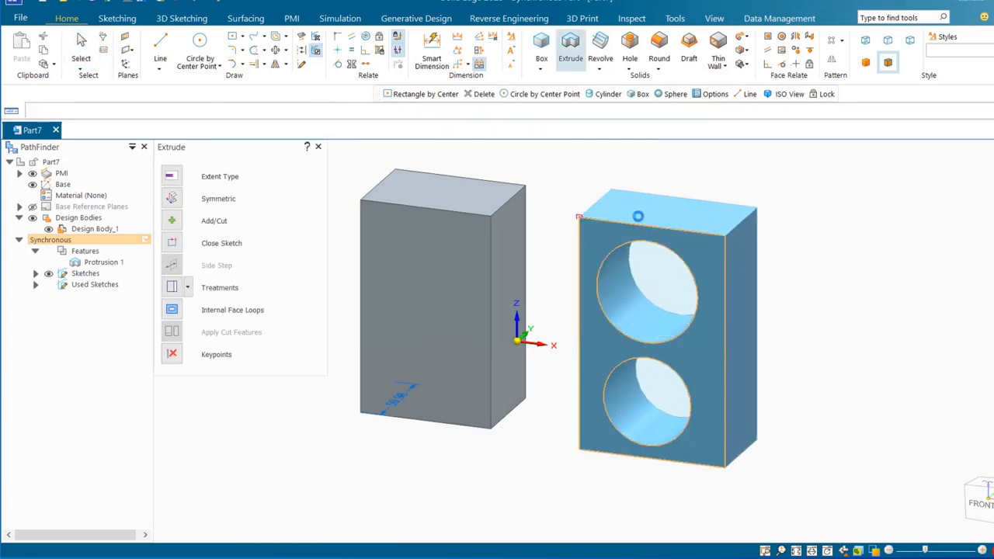
left_click(637, 216)
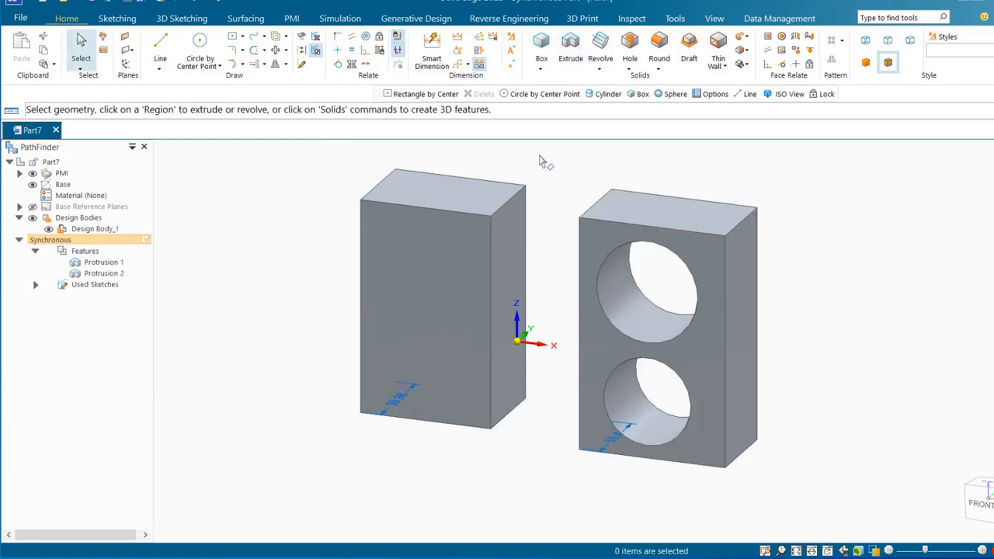
Step: Draw two vertically aligned circles on the left block's front face, about 47 mm diameter above and about 65 mm diameter below
left_click(201, 45)
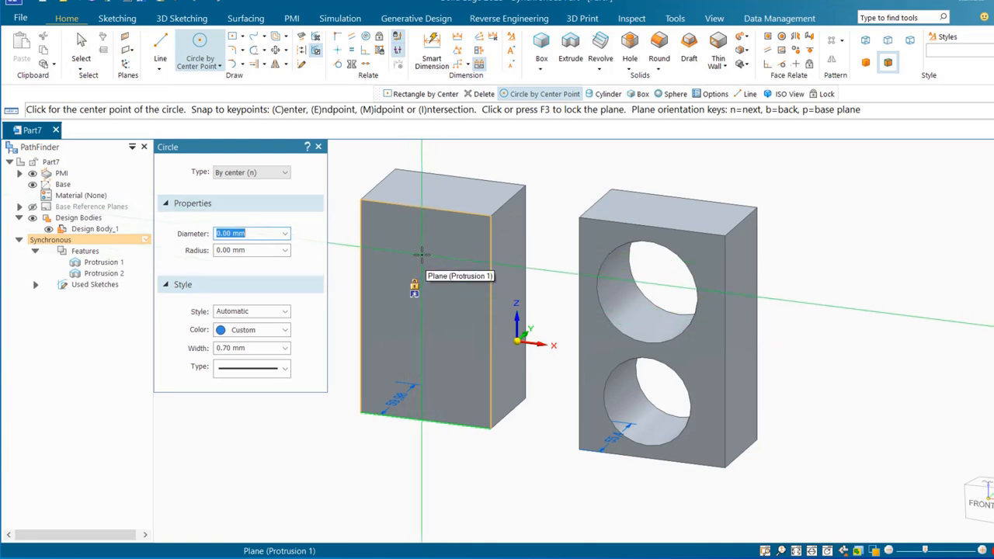
left_click(422, 253)
left_click(393, 275)
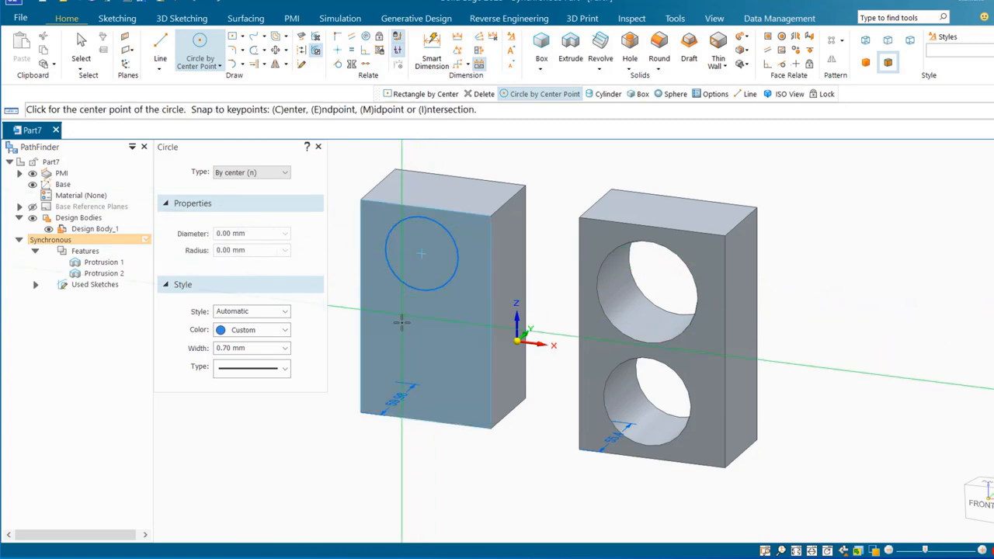
left_click(422, 351)
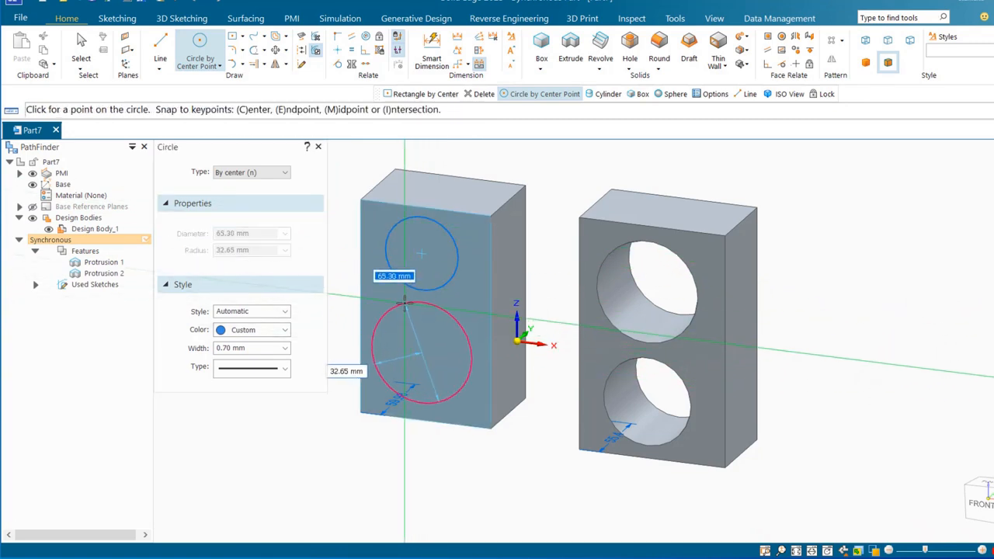
left_click(404, 306)
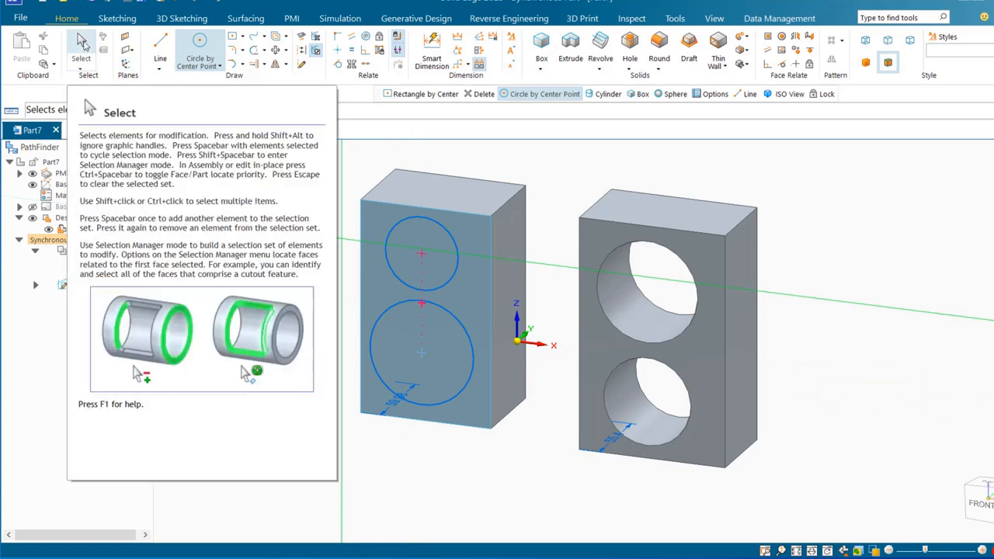
left_click(82, 42)
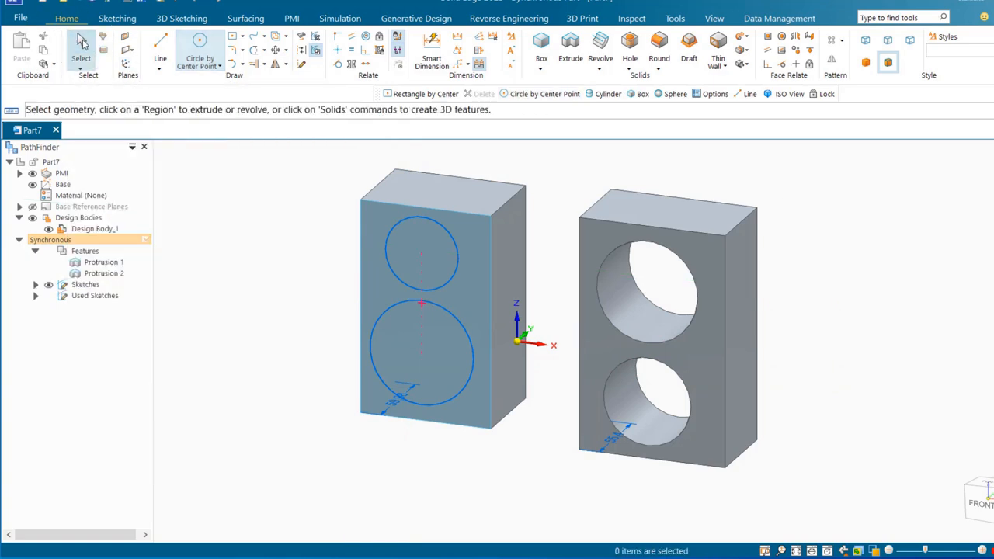
Step: Cut the upper circle's region backward through the entire left block
left_click(402, 254)
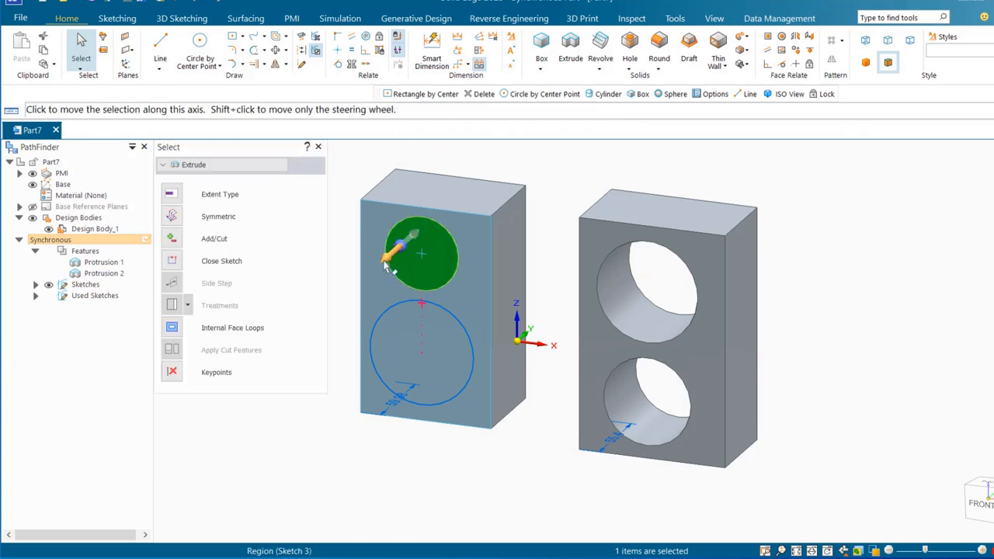
left_click(388, 262)
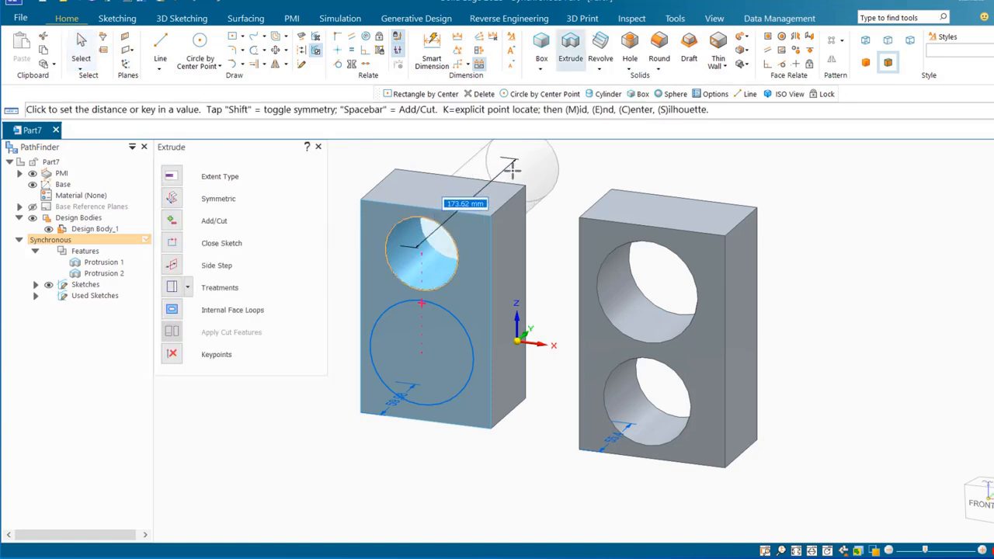
left_click(512, 168)
left_click(82, 43)
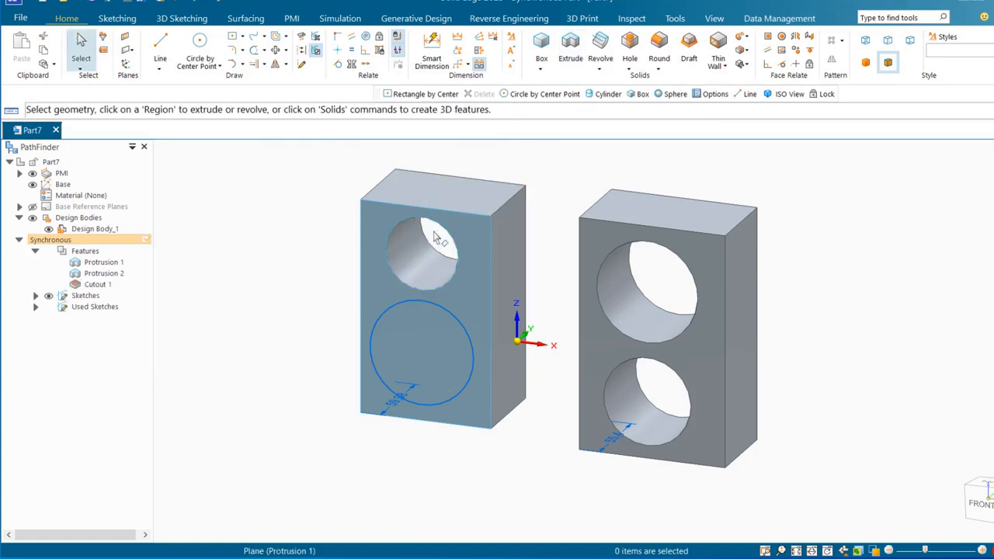
Step: Extrude the lower circle's region outward from the left block's front face to form a cylindrical boss
left_click(400, 331)
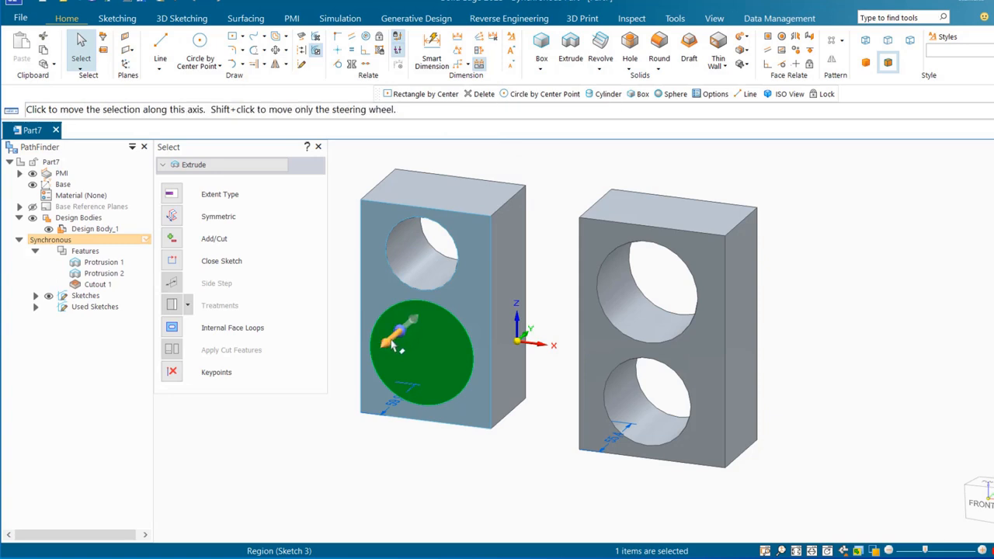
left_click(390, 354)
left_click(356, 402)
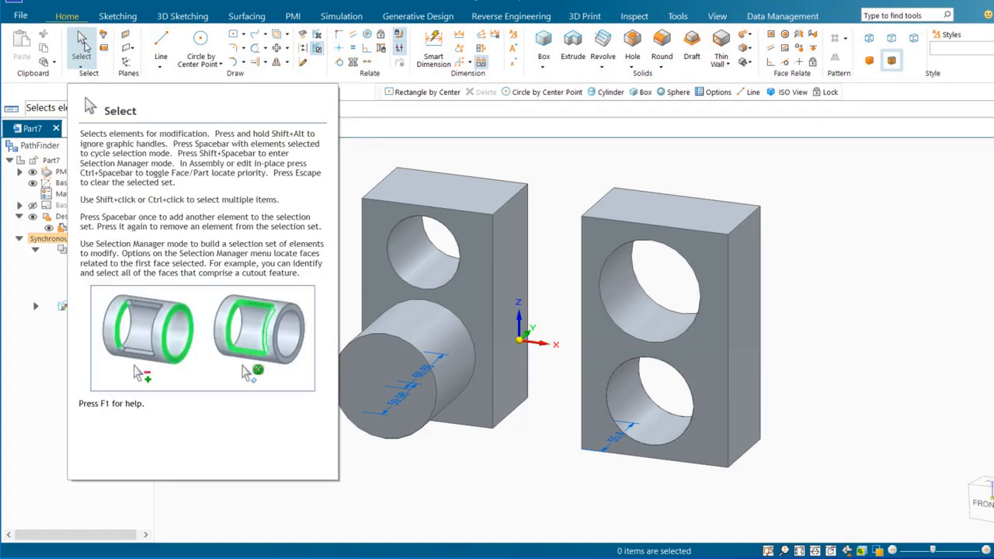
left_click(82, 46)
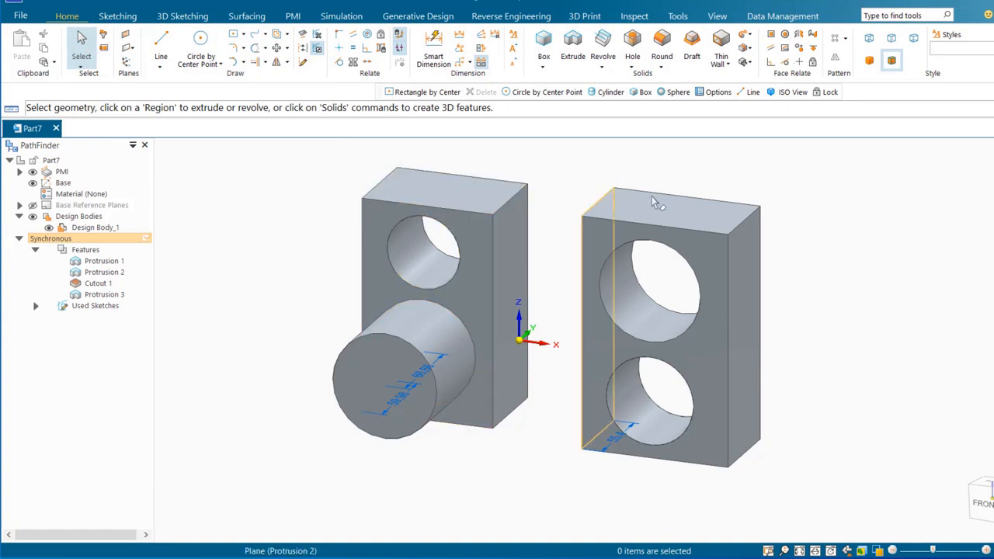
Step: Move the left block's right side face outward along X by about 23 mm and clear the selection
left_click(512, 247)
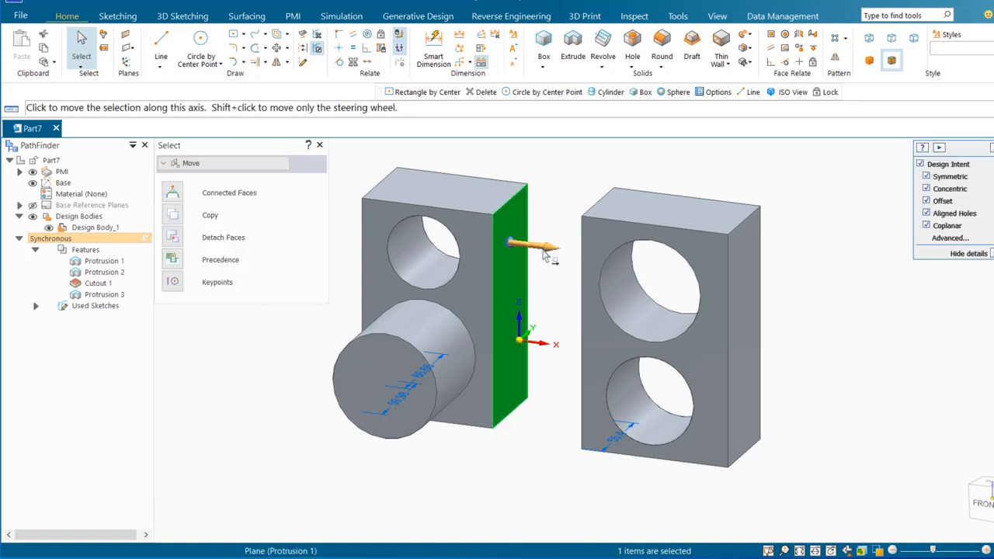
left_click(543, 255)
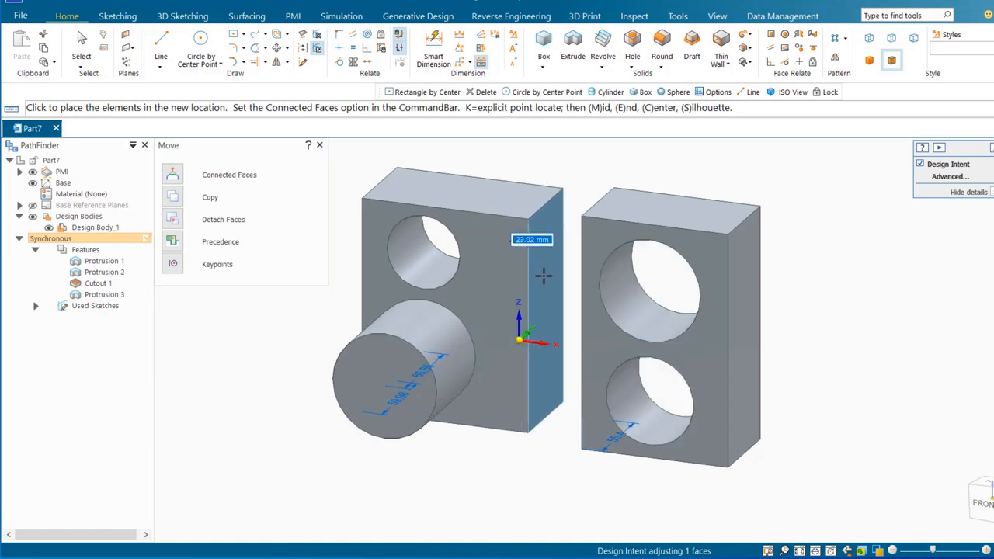
left_click(547, 283)
left_click(546, 283)
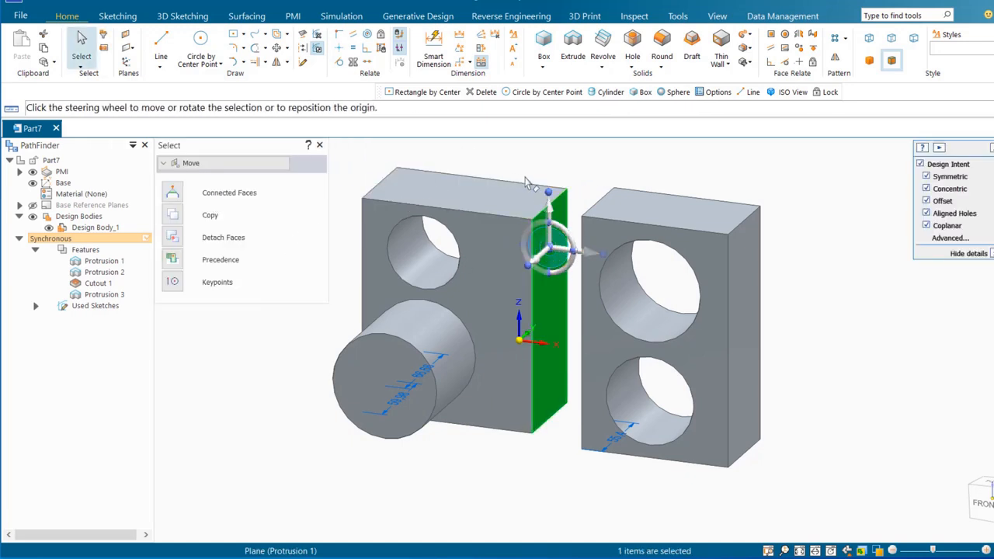
key("Escape")
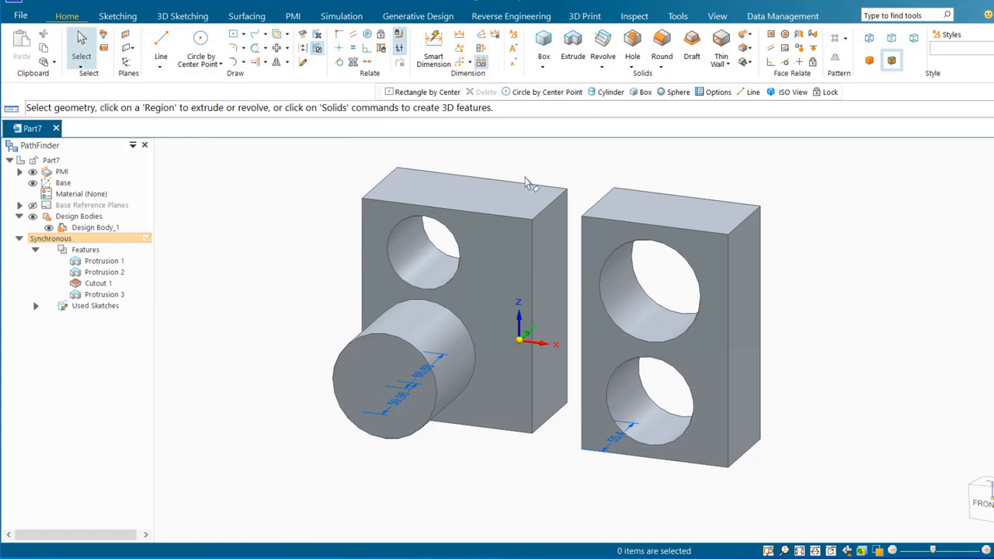
Step: Delete the round through hole above the boss in the left block
left_click(409, 254)
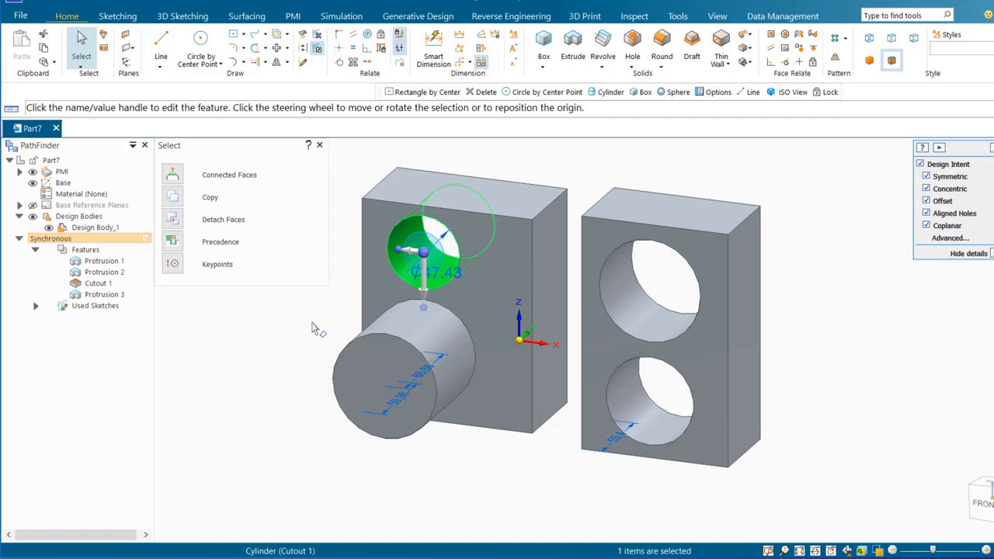
key("Delete")
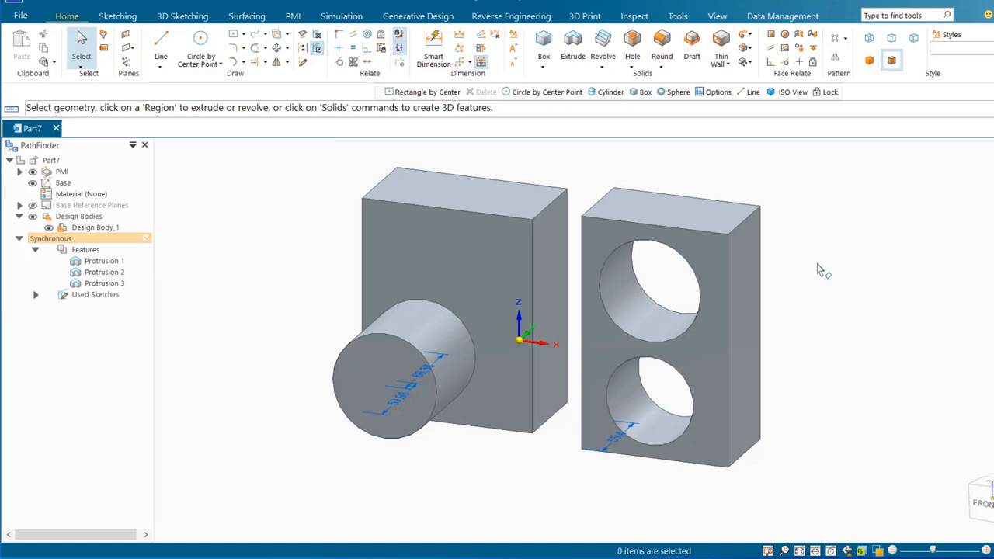
Step: Move the right block's right side face outward along X and delete the block's upper through hole
left_click(750, 281)
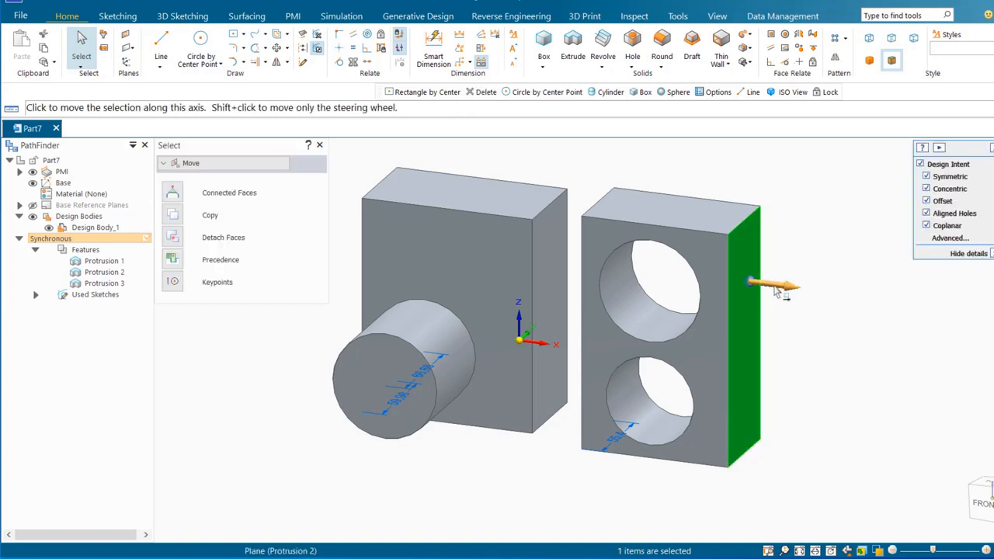
left_click(779, 290)
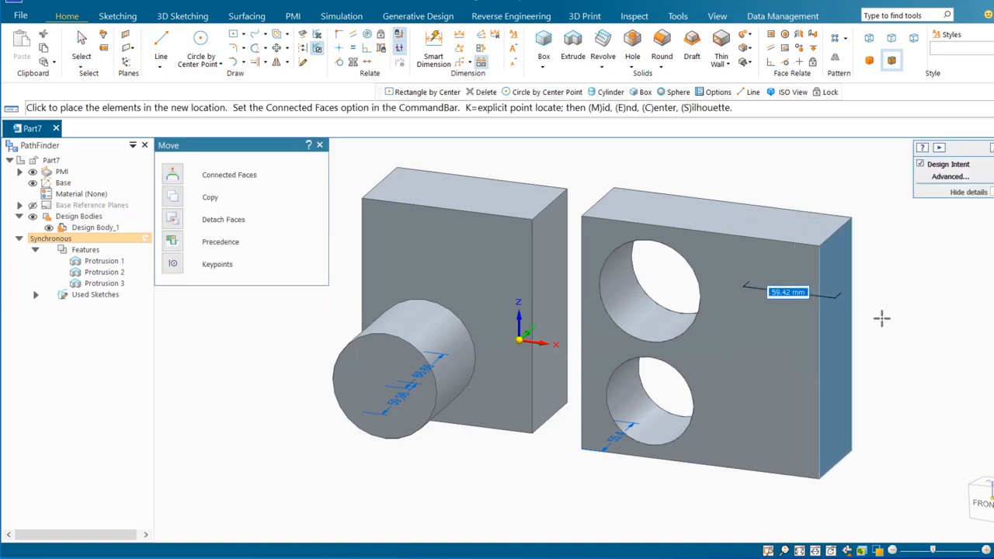
left_click(846, 346)
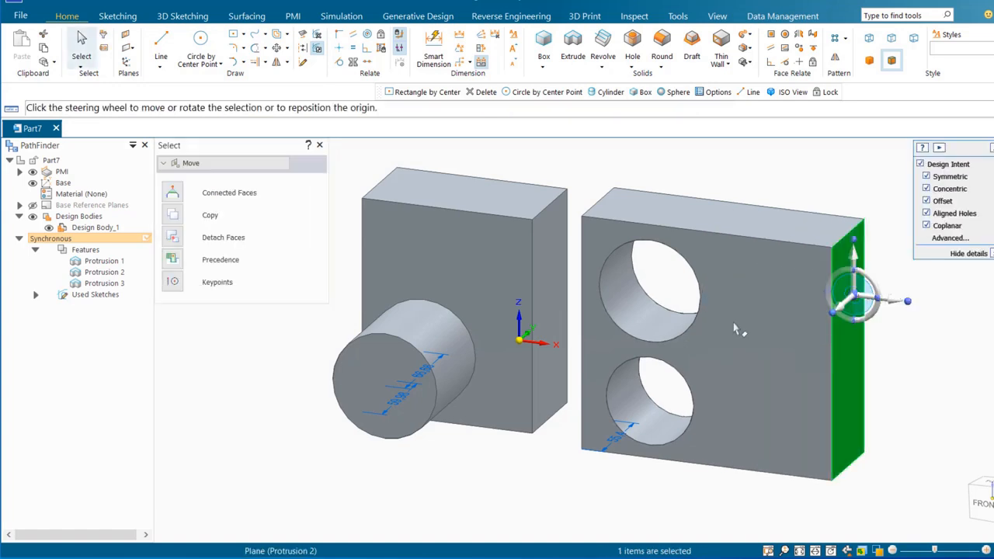
left_click(620, 311)
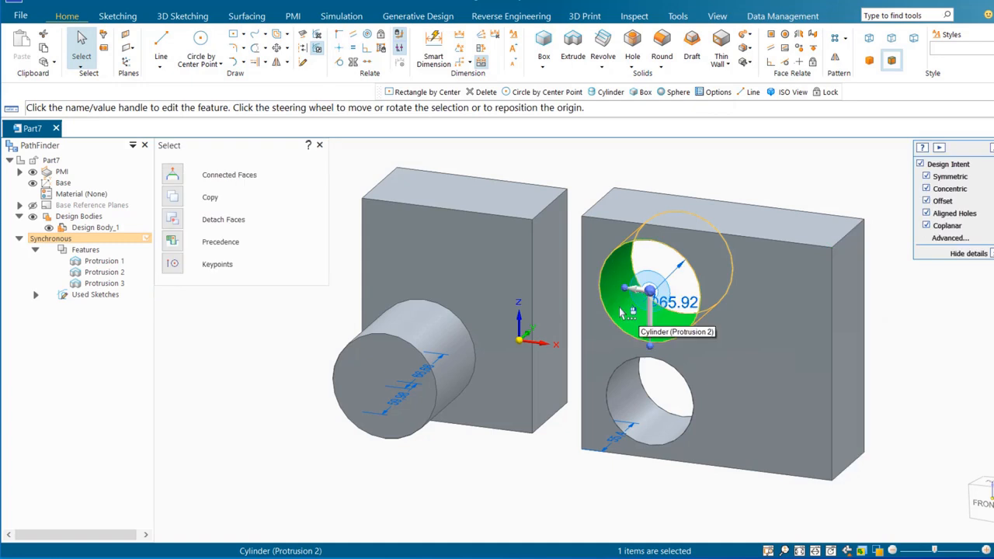
key("Delete")
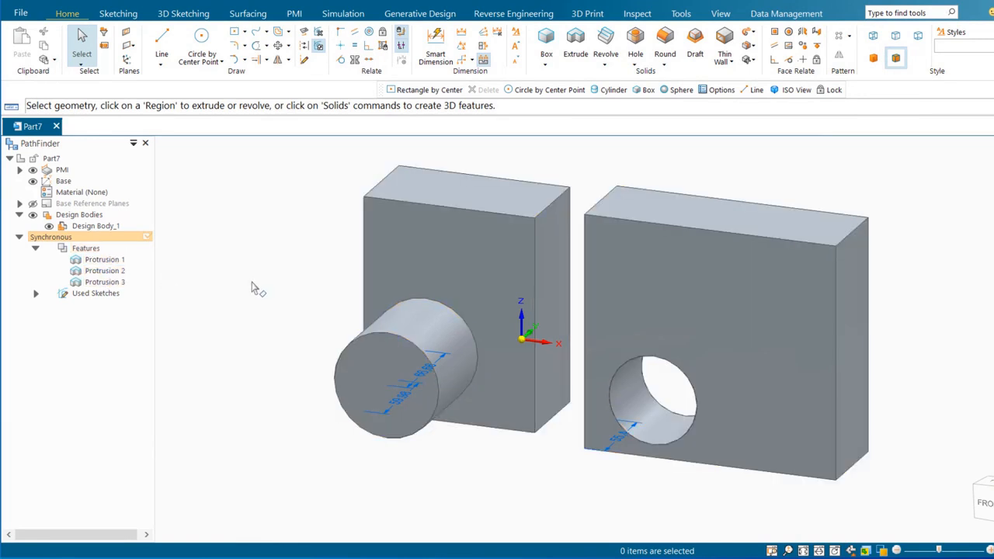
Step: Delete the Protrusion 3 feature that forms the cylindrical boss on the left block
left_click(102, 282)
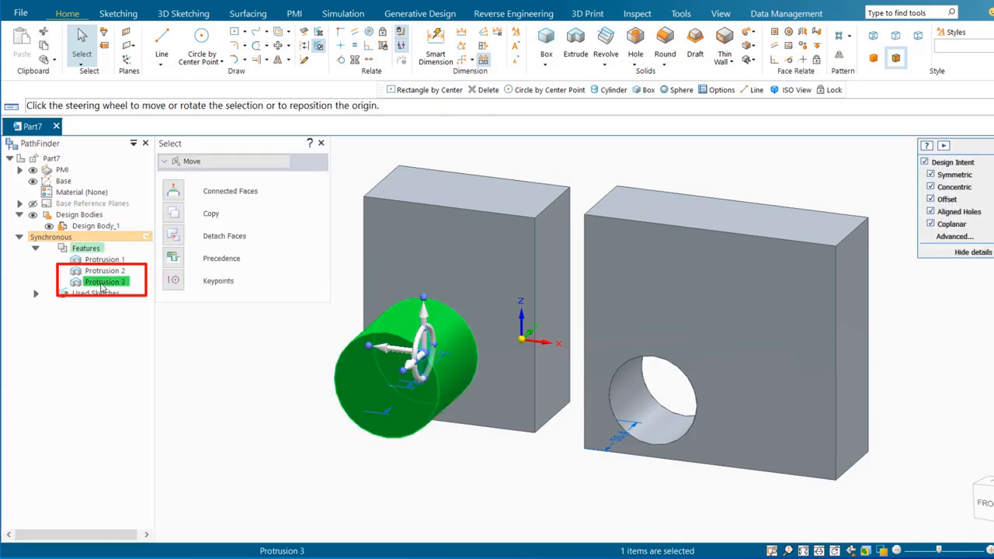
right_click(101, 288)
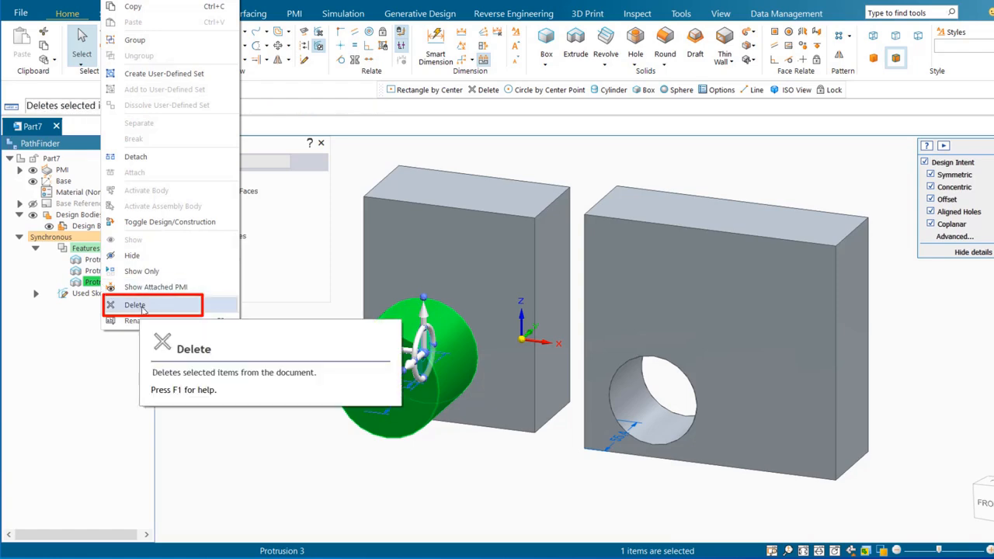
left_click(135, 304)
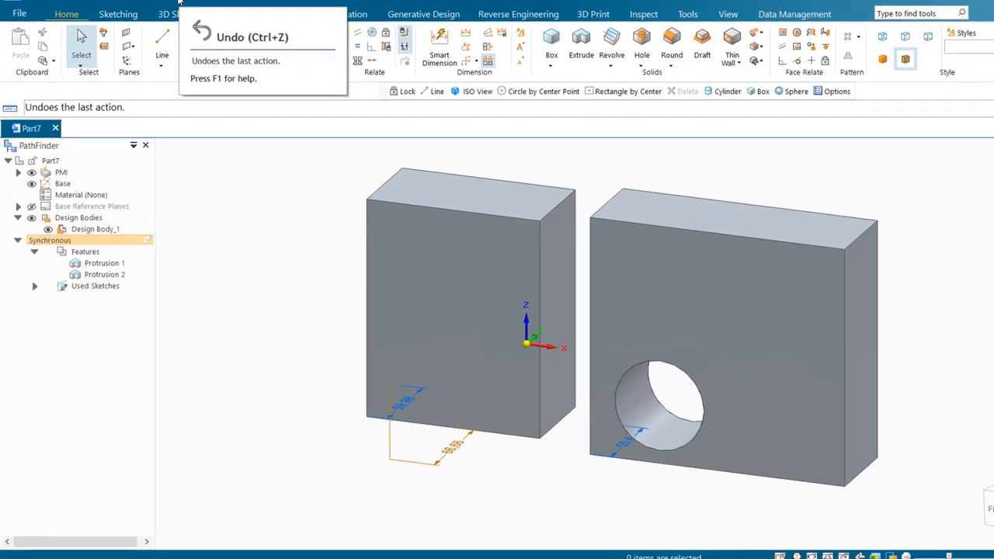
Step: Undo the boss deletion, the upper hole deletion and the side face move on the right block
left_click(208, 5)
key("ctrl+z")
key("ctrl+z")
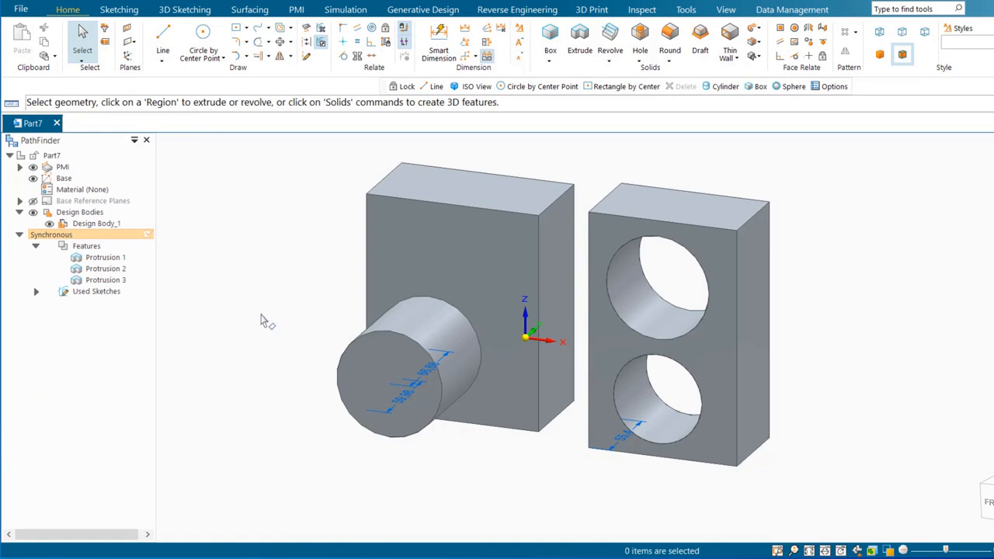
Step: Move the end face of the left block's cylindrical boss outward along its axis to lengthen the boss
left_click(371, 370)
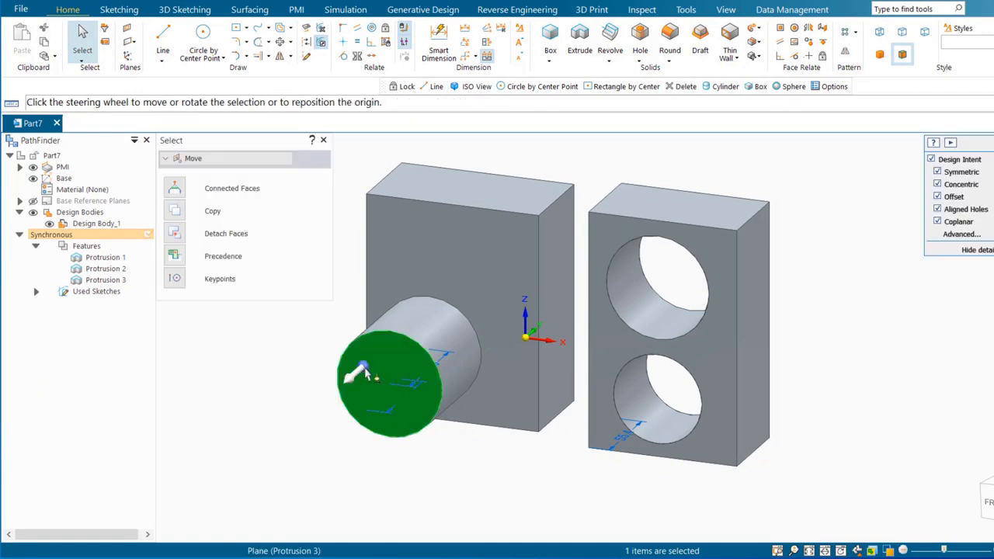
left_click(355, 377)
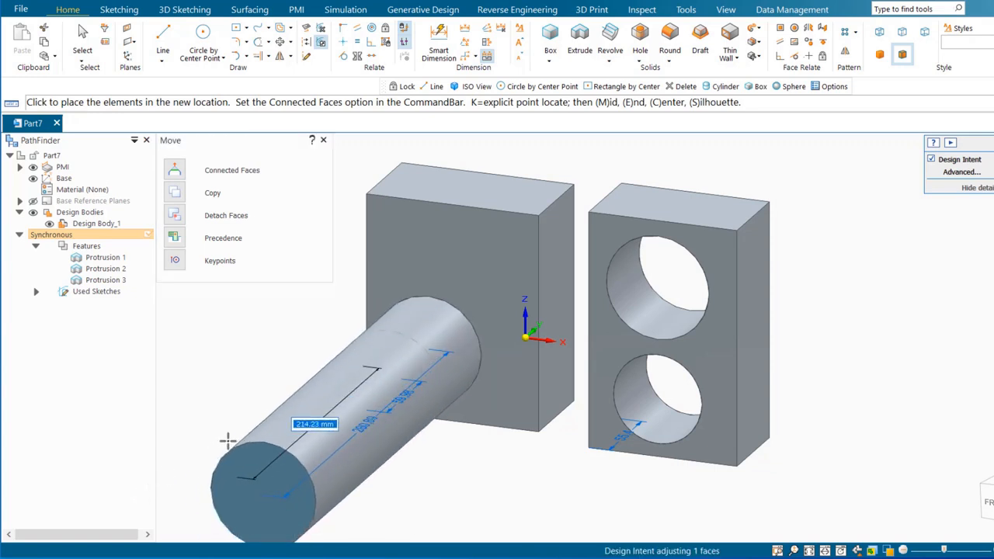
left_click(275, 394)
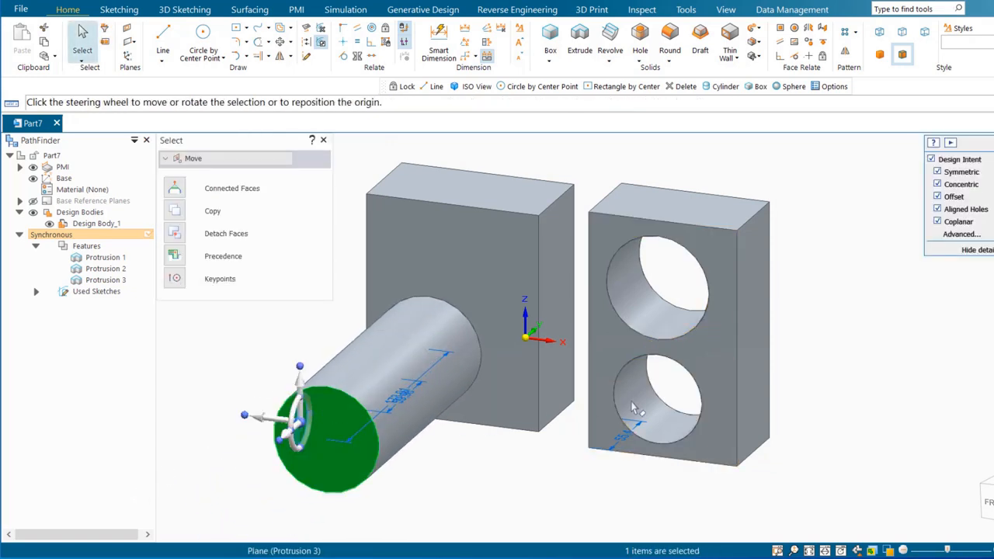
Step: Move the right block's two aligned holes about 54 mm along X through its right side face and clear the selection
left_click(658, 430)
left_click(659, 431)
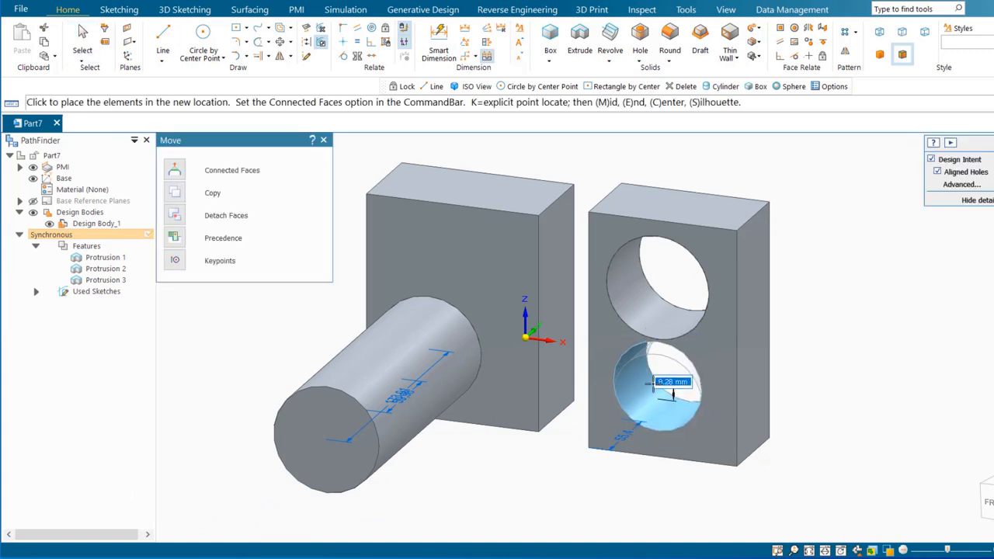
left_click(637, 396)
left_click(626, 400)
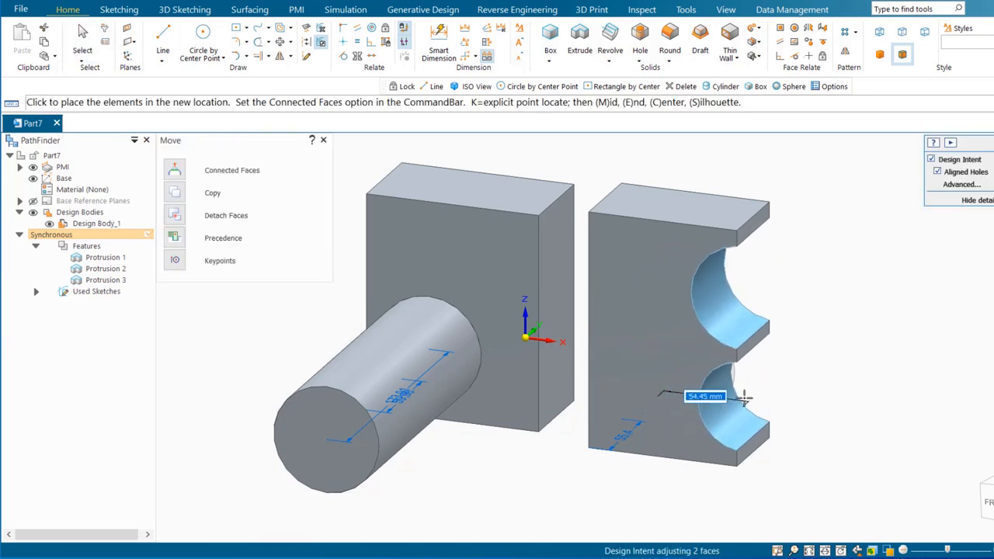
left_click(744, 398)
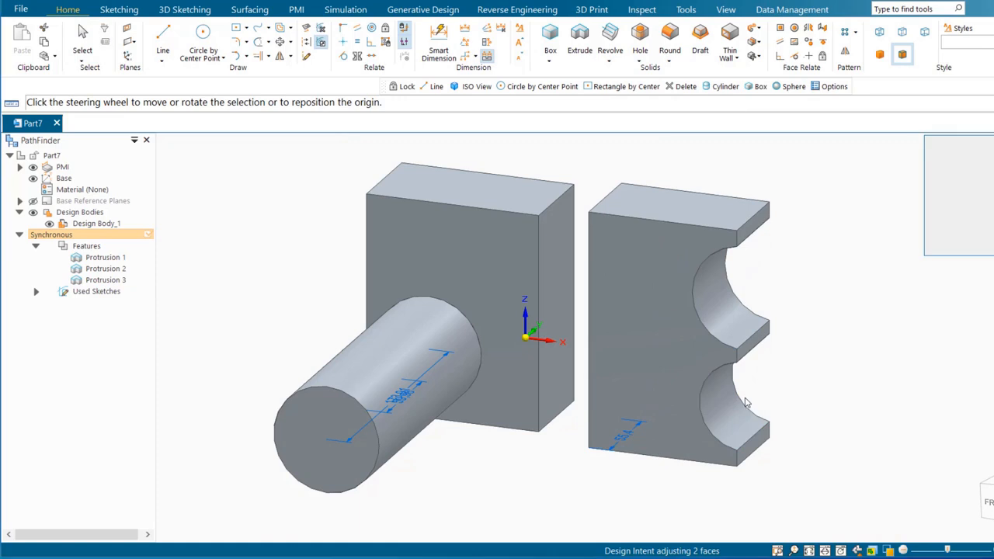
left_click(830, 276)
Step: Move the right block's top face downward along Z into the upper cutout
left_click(667, 202)
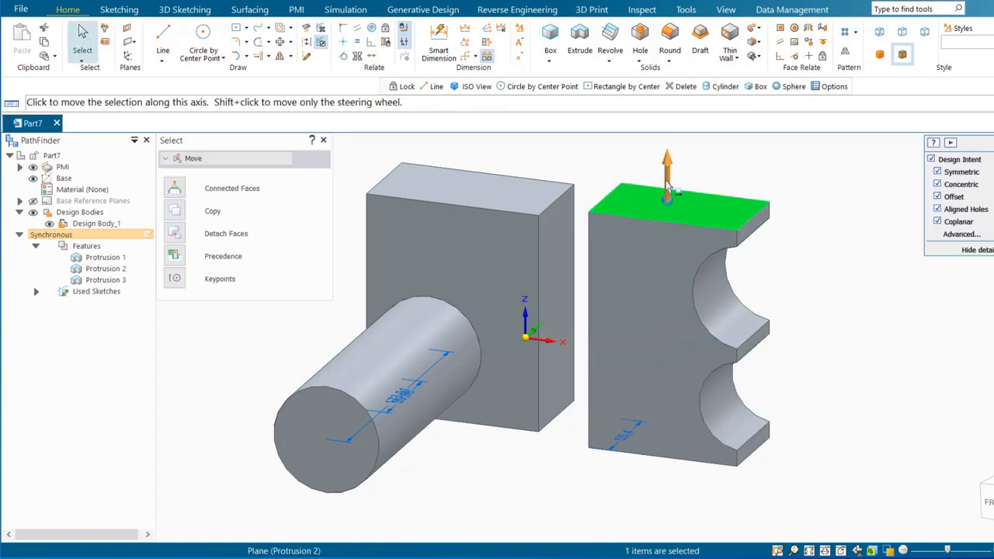
left_click(666, 173)
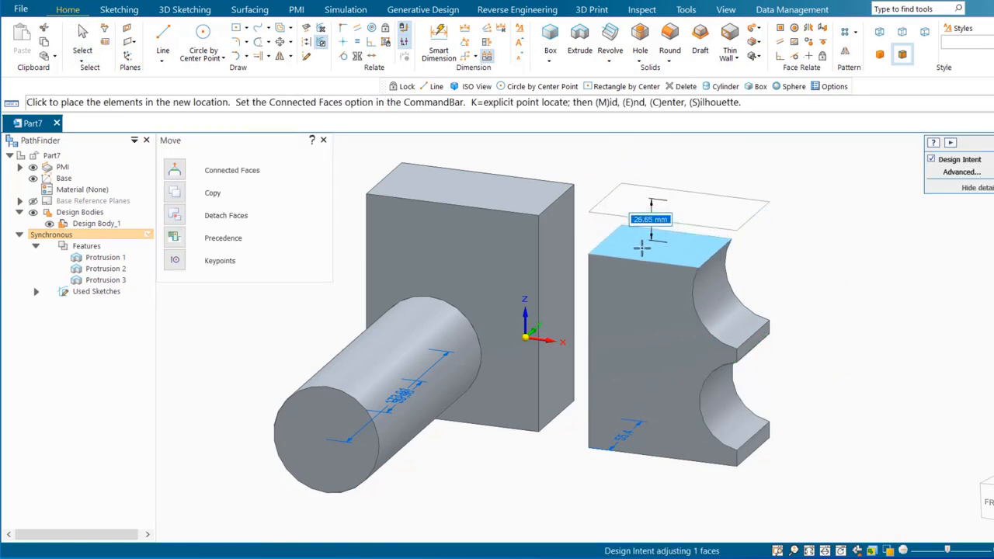